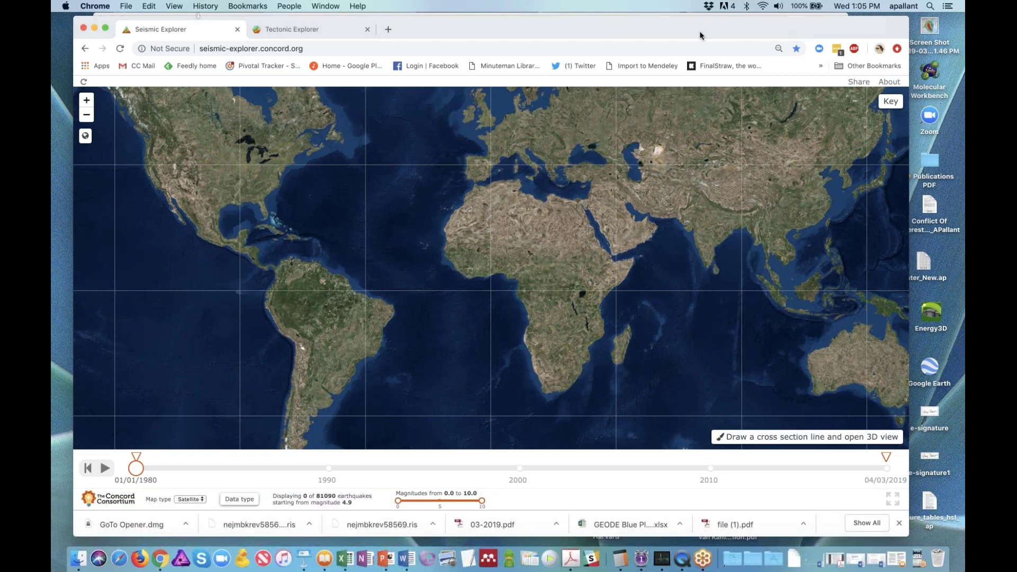
Play the earthquake animation across the full 1980 to 2019 timeline and show the magnitude and depth key.
{"action": "left_click", "coordinate": [104, 468]}
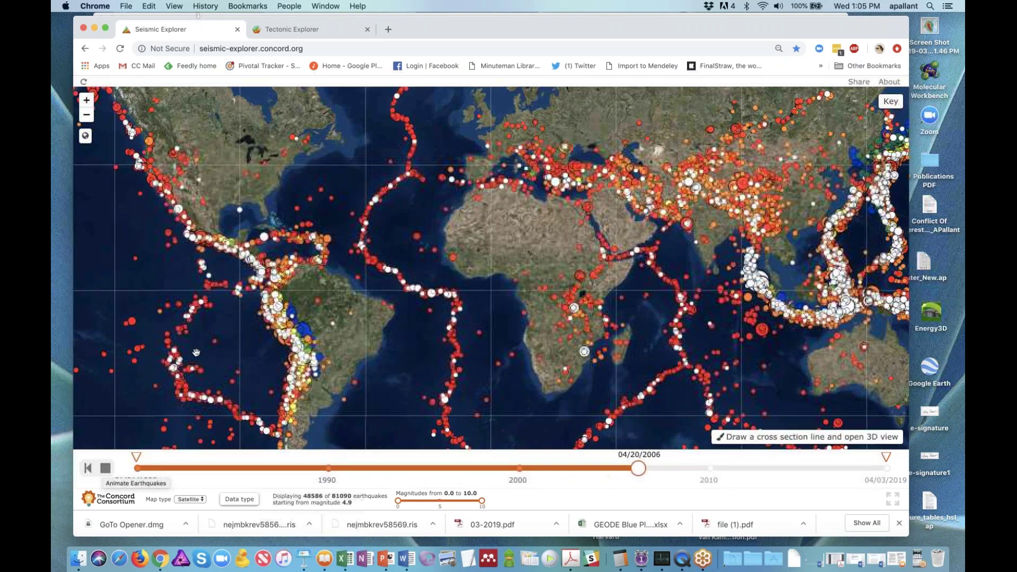
{"action": "left_click", "coordinate": [890, 102]}
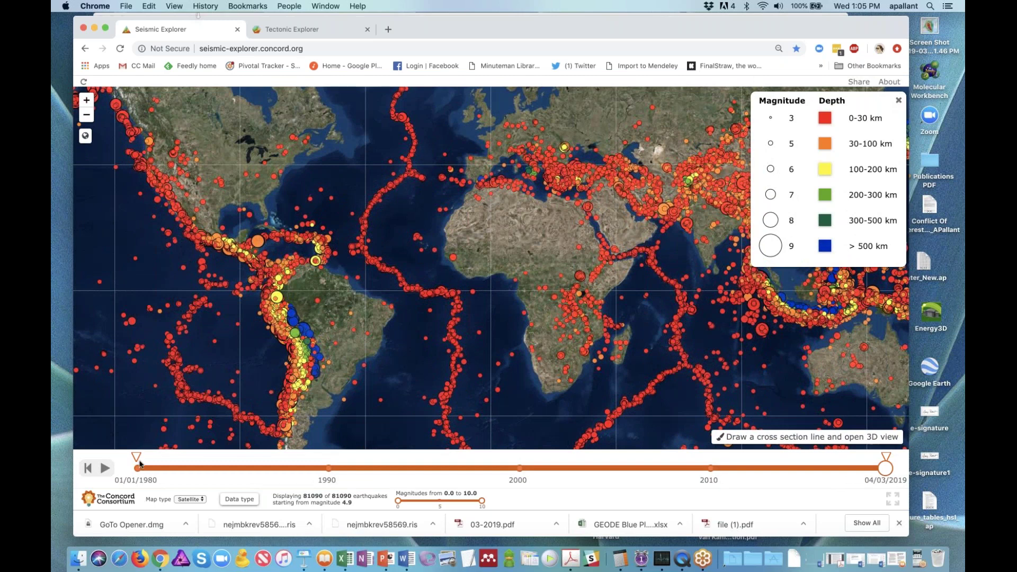
{"action": "mouse_move", "coordinate": [139, 463]}
{"action": "left_mouse_down"}
{"action": "mouse_move", "coordinate": [309, 455]}
{"action": "mouse_move", "coordinate": [136, 456]}
{"action": "left_mouse_up"}
Draw a west-to-east cross-section line across the west coast of South America and open its 3D view.
{"action": "left_click", "coordinate": [775, 441]}
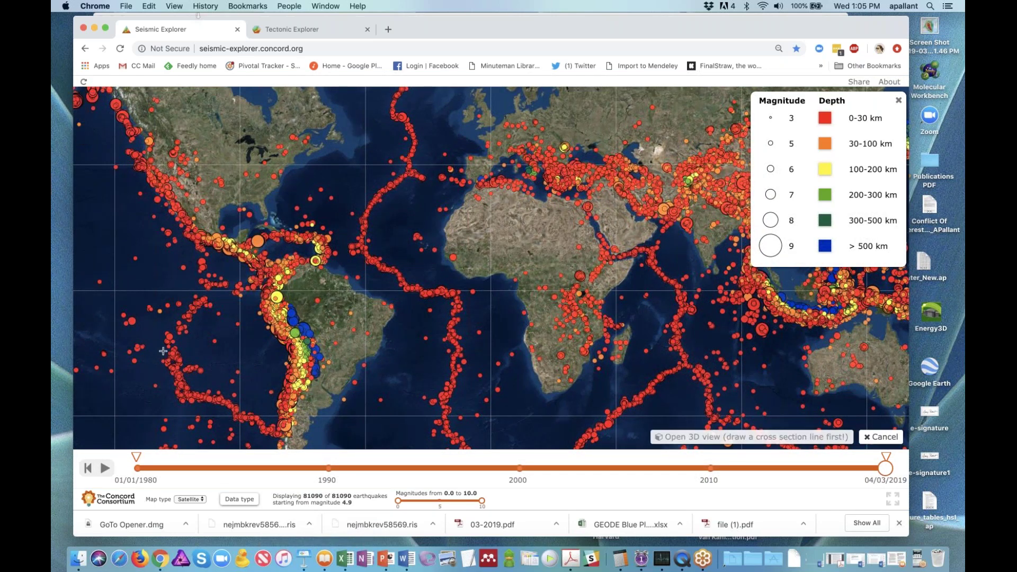
{"action": "left_click_drag", "start_coordinate": [276, 355], "coordinate": [331, 348]}
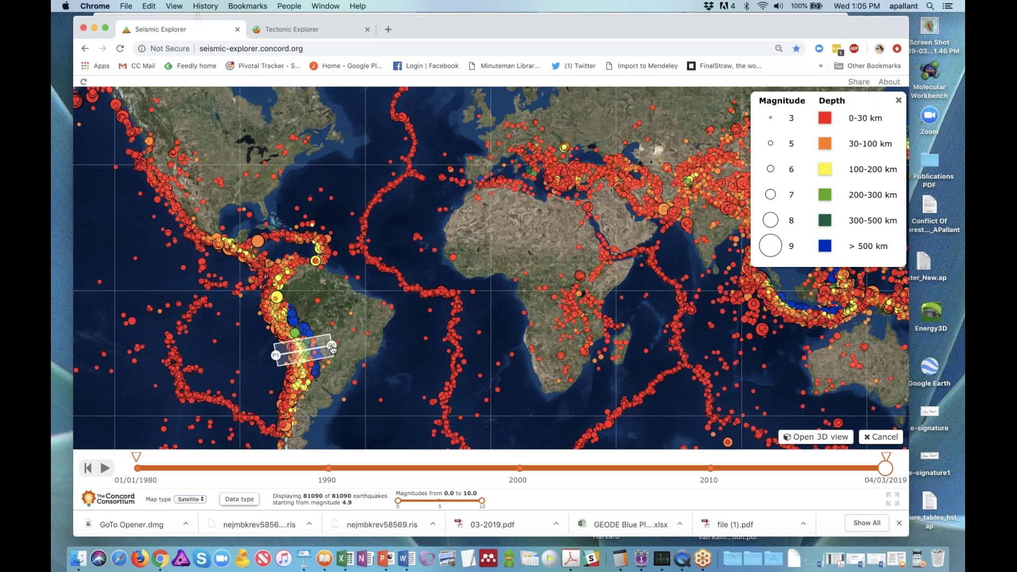
{"action": "left_click", "coordinate": [816, 440]}
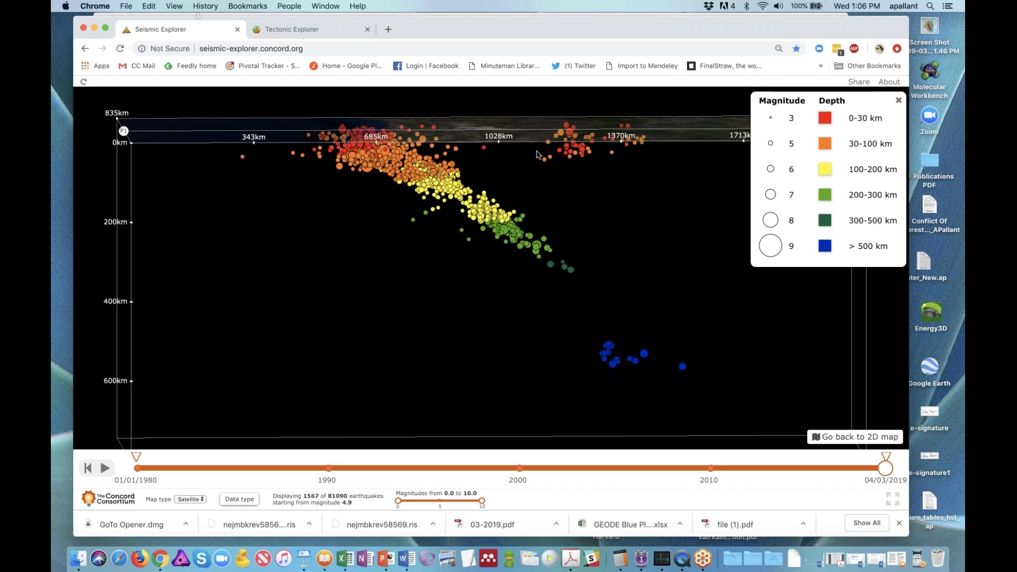
Rotate the 3D cross-section to examine how earthquake depth changes along it, and return to the 2D map.
{"action": "left_click_drag", "start_coordinate": [543, 151], "coordinate": [511, 137]}
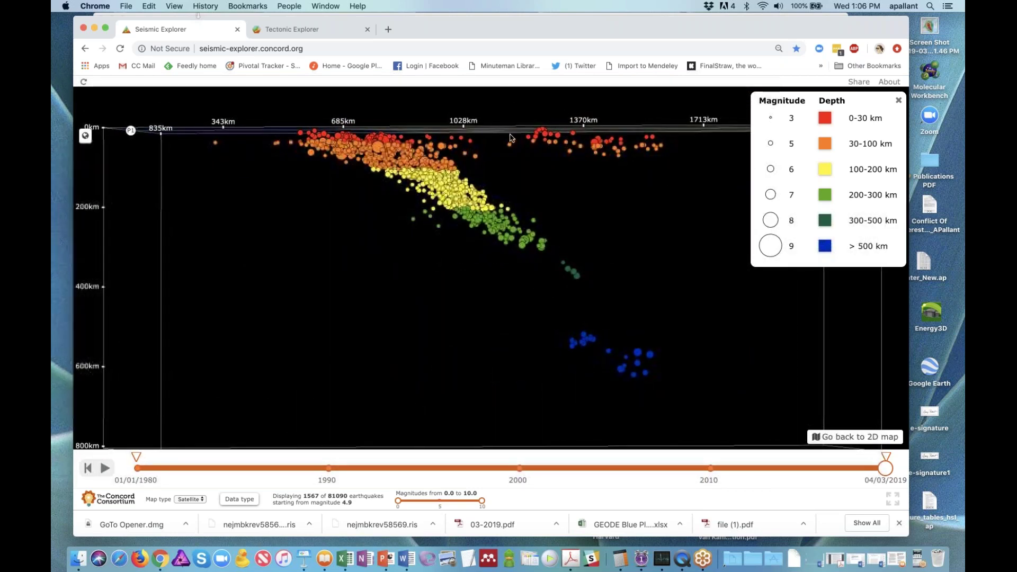
{"action": "left_click_drag", "start_coordinate": [511, 177], "coordinate": [536, 173]}
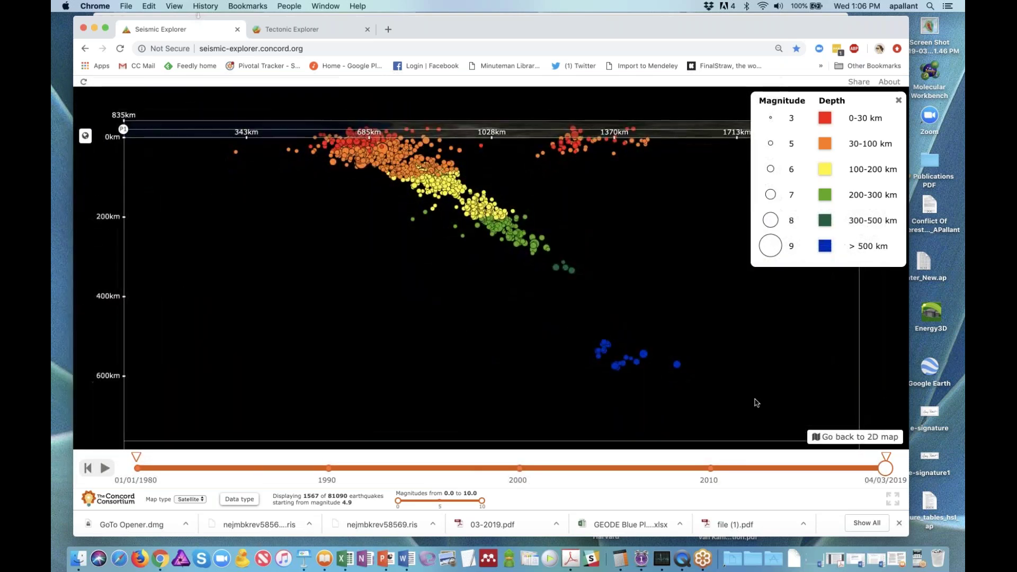
{"action": "left_click", "coordinate": [853, 440]}
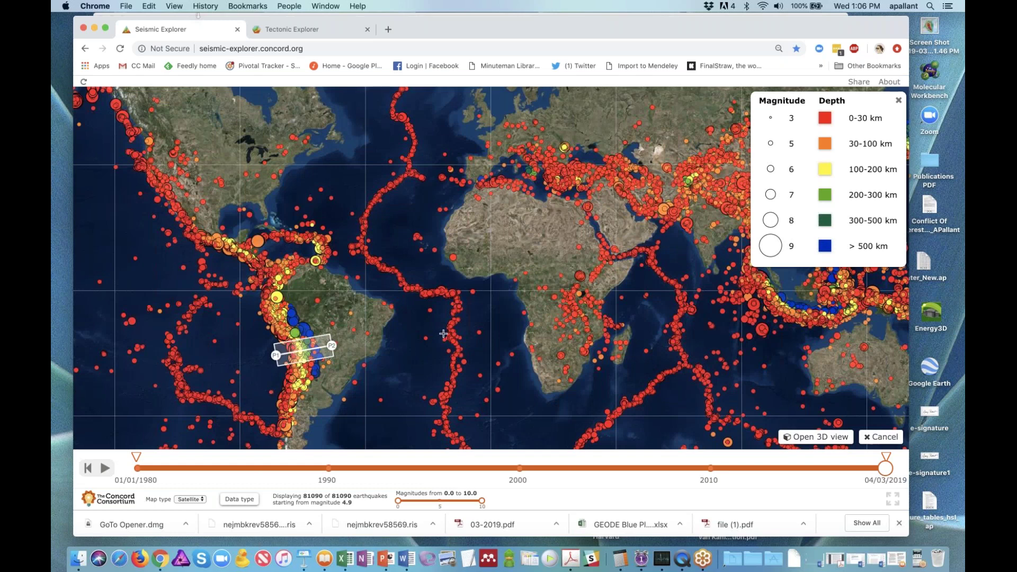
Show the volcanoes on the map and hide the earthquakes.
{"action": "left_click", "coordinate": [231, 500]}
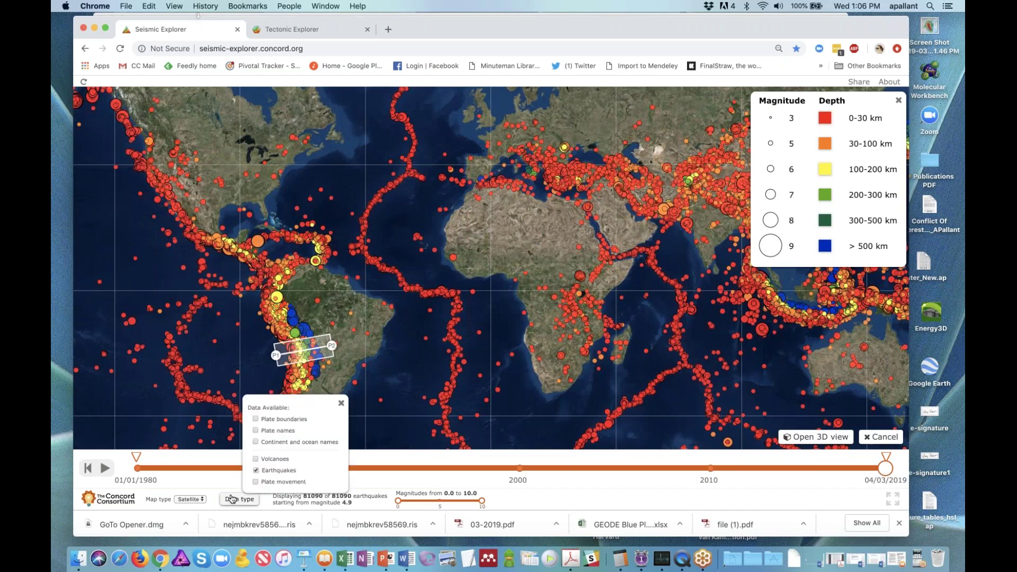
{"action": "left_click", "coordinate": [256, 459]}
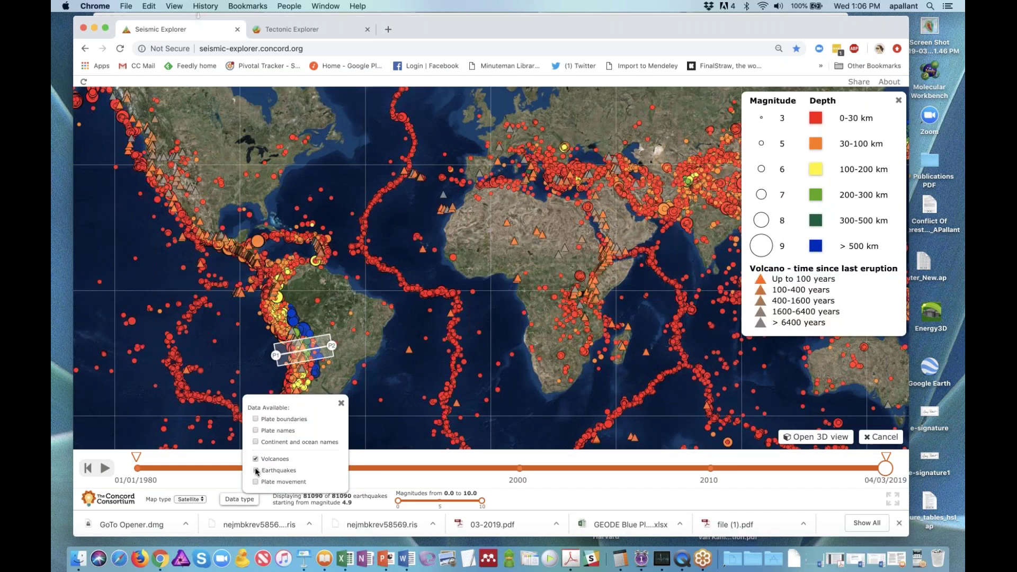
{"action": "left_click", "coordinate": [256, 470]}
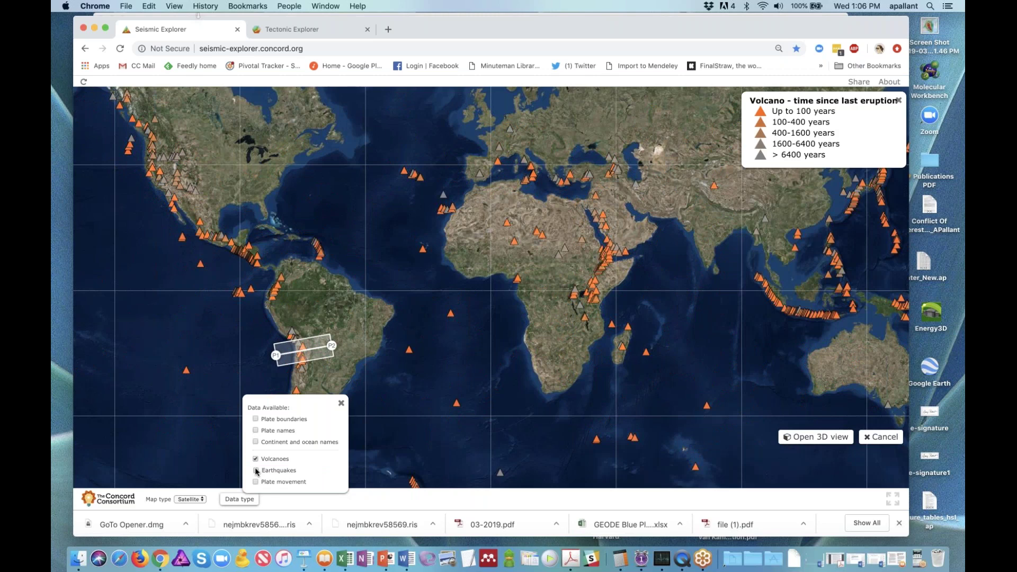
{"action": "left_click", "coordinate": [341, 404]}
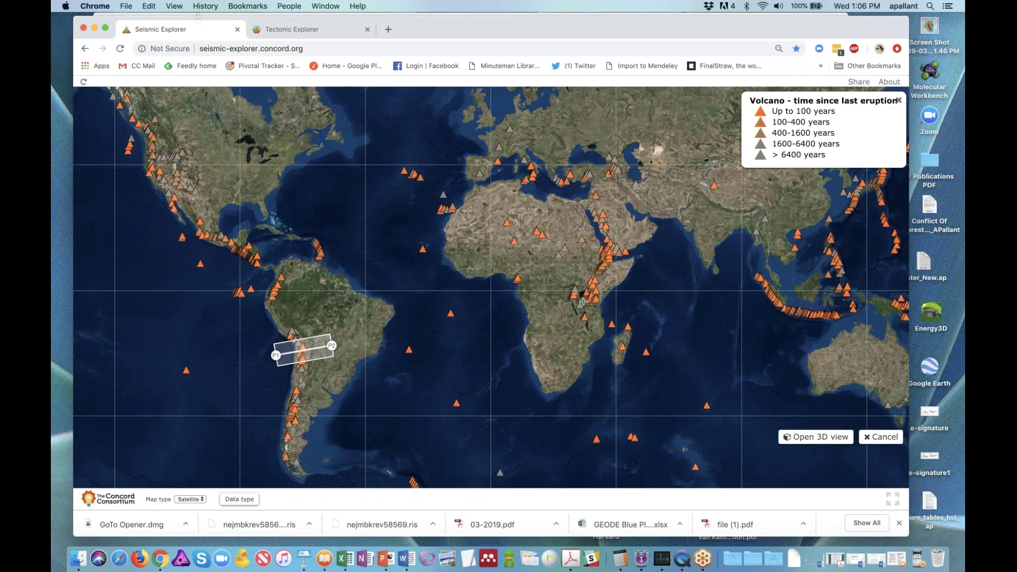
Overlay the plate boundaries and plate movement arrows on the volcano map.
{"action": "left_click", "coordinate": [234, 500]}
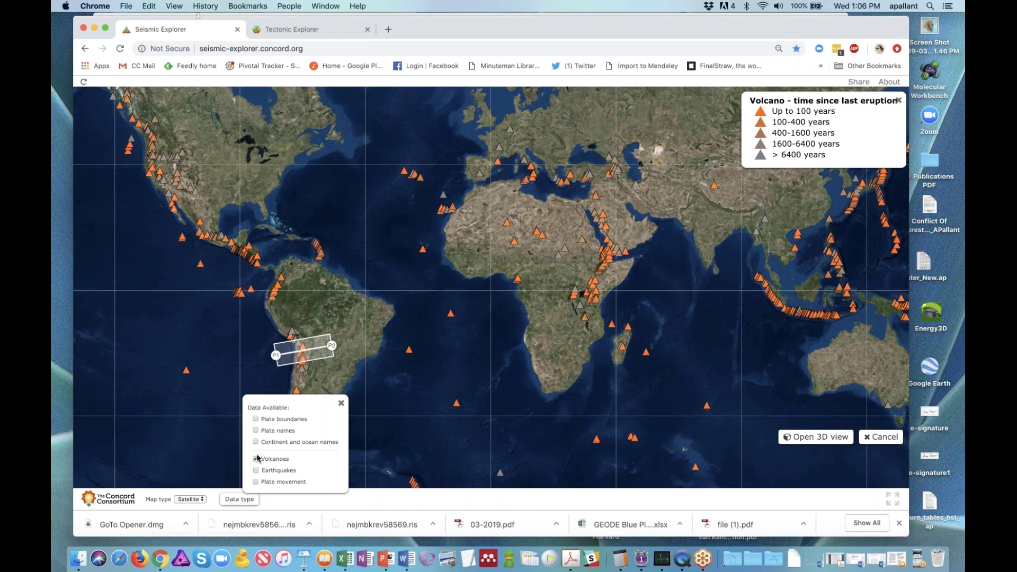
{"action": "left_click", "coordinate": [254, 483]}
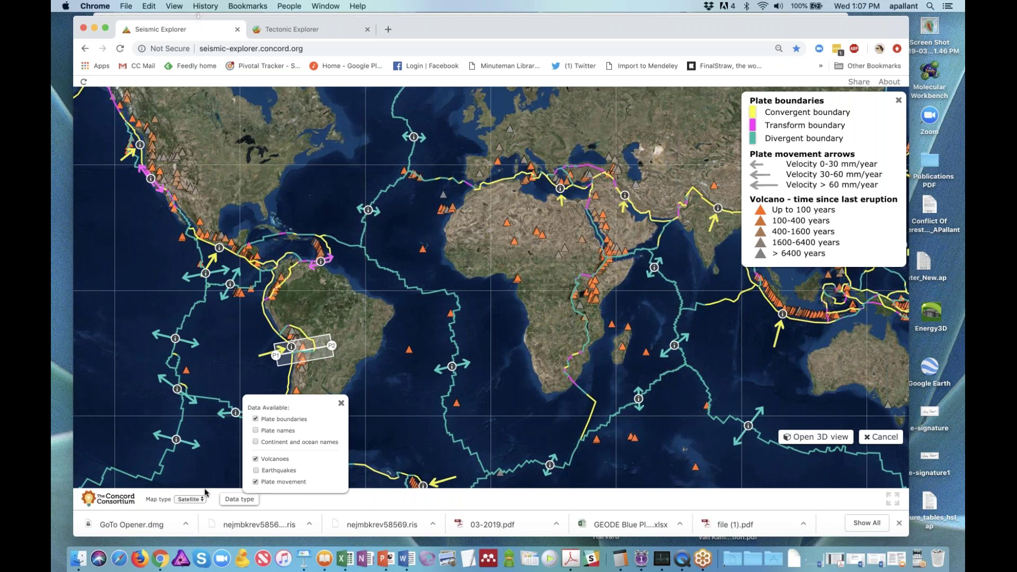
{"action": "left_click", "coordinate": [341, 403]}
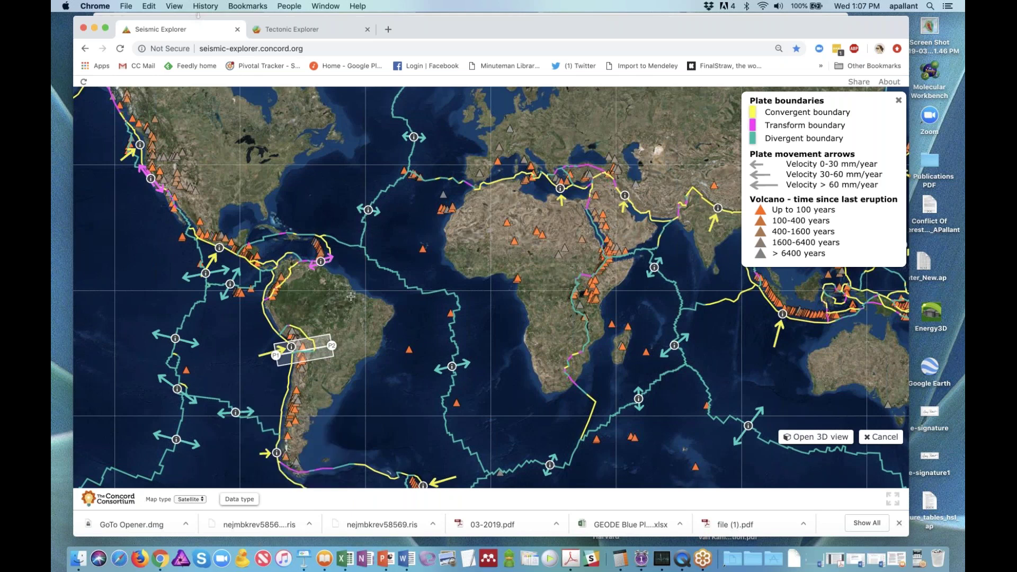
Switch to Tectonic Explorer, choose the 2-plate layout and draw a large continent on the eastern plate along the boundary.
{"action": "left_click", "coordinate": [306, 29]}
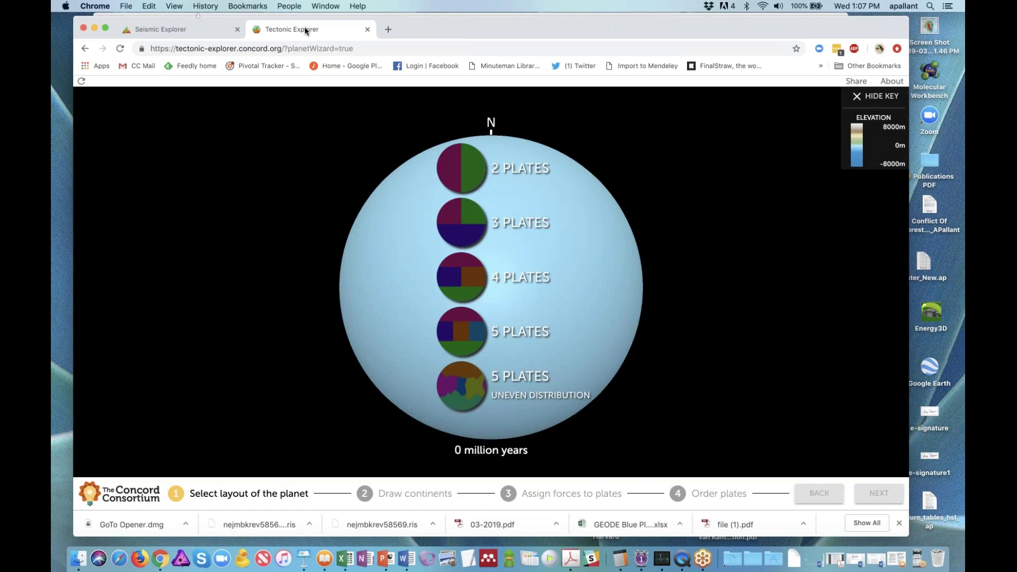
{"action": "left_click", "coordinate": [464, 170]}
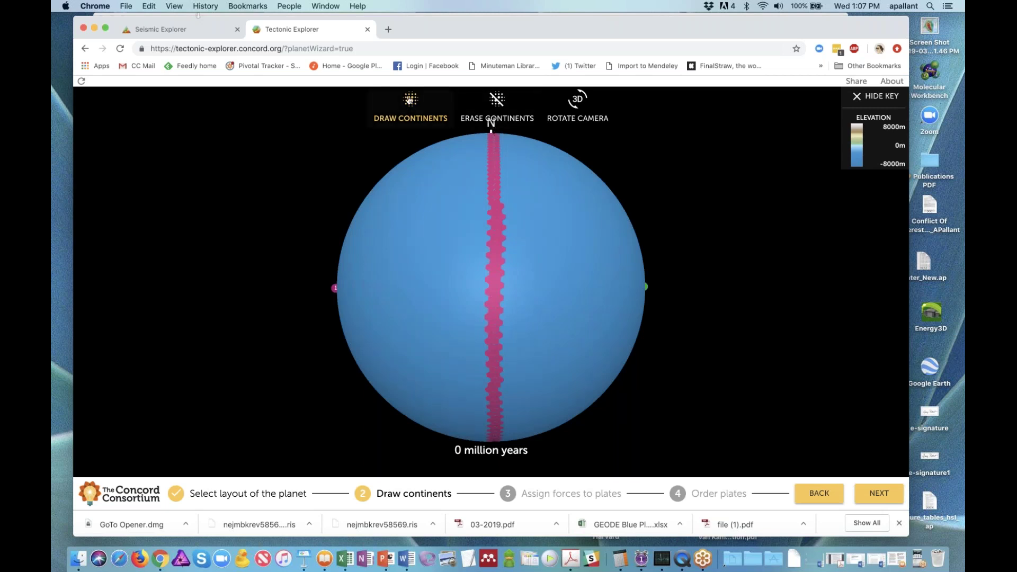
{"action": "mouse_move", "coordinate": [493, 158]}
{"action": "left_mouse_down"}
{"action": "mouse_move", "coordinate": [535, 249]}
{"action": "mouse_move", "coordinate": [530, 302]}
{"action": "mouse_move", "coordinate": [600, 264]}
{"action": "mouse_move", "coordinate": [536, 328]}
{"action": "mouse_move", "coordinate": [556, 281]}
{"action": "mouse_move", "coordinate": [526, 341]}
{"action": "mouse_move", "coordinate": [551, 281]}
{"action": "left_mouse_up"}
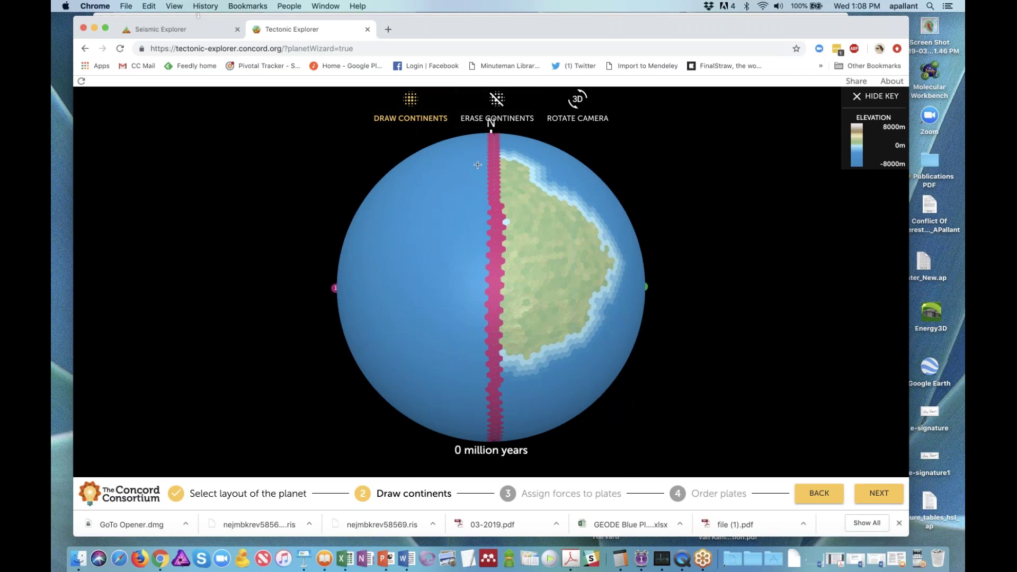
{"action": "left_click", "coordinate": [476, 155]}
{"action": "mouse_move", "coordinate": [476, 155]}
{"action": "left_mouse_down"}
{"action": "mouse_move", "coordinate": [448, 159]}
{"action": "mouse_move", "coordinate": [414, 187]}
{"action": "mouse_move", "coordinate": [485, 158]}
{"action": "mouse_move", "coordinate": [439, 158]}
{"action": "mouse_move", "coordinate": [474, 147]}
{"action": "mouse_move", "coordinate": [470, 186]}
{"action": "mouse_move", "coordinate": [426, 193]}
{"action": "mouse_move", "coordinate": [433, 138]}
{"action": "mouse_move", "coordinate": [468, 137]}
{"action": "mouse_move", "coordinate": [447, 205]}
{"action": "mouse_move", "coordinate": [379, 159]}
{"action": "mouse_move", "coordinate": [405, 197]}
{"action": "mouse_move", "coordinate": [406, 256]}
{"action": "mouse_move", "coordinate": [422, 230]}
{"action": "left_mouse_up"}
Rotate the planet to inspect its far side and bring the continent back to the front.
{"action": "left_click", "coordinate": [496, 100]}
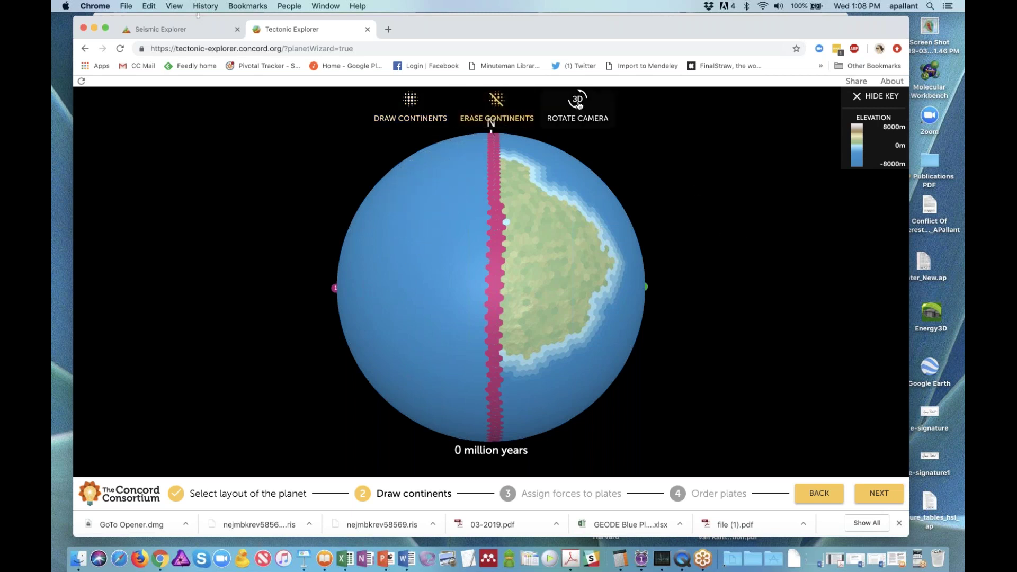
{"action": "left_click", "coordinate": [578, 100]}
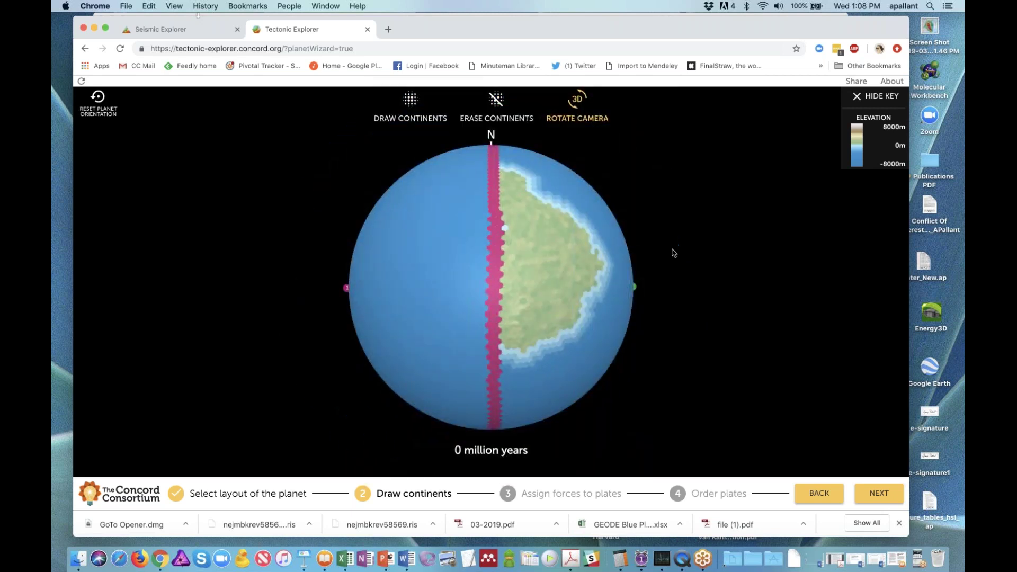
{"action": "left_click_drag", "start_coordinate": [579, 282], "coordinate": [53, 254]}
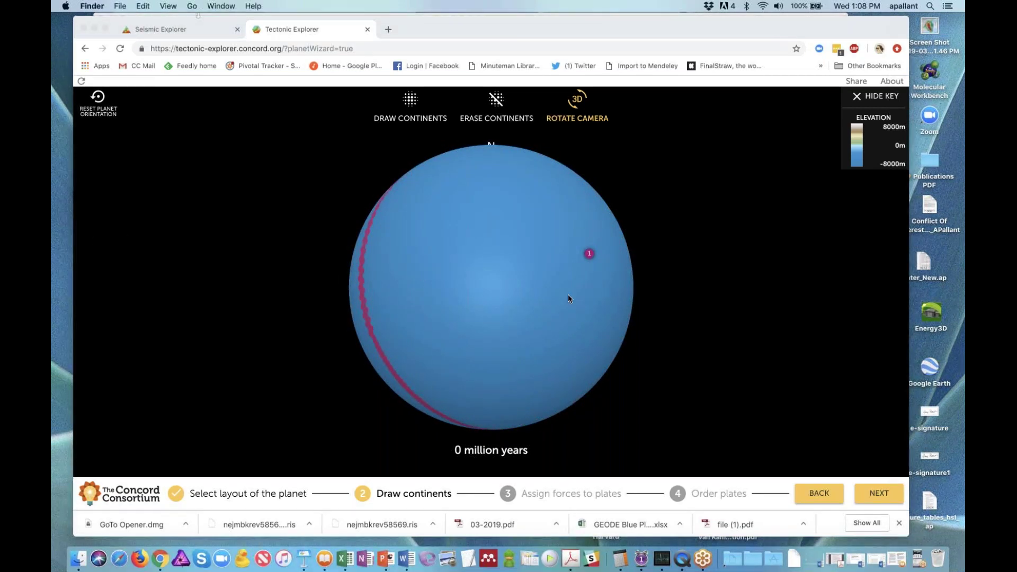
{"action": "mouse_move", "coordinate": [462, 288]}
{"action": "left_mouse_down"}
{"action": "mouse_move", "coordinate": [264, 281]}
{"action": "mouse_move", "coordinate": [175, 324]}
{"action": "mouse_move", "coordinate": [185, 333]}
{"action": "left_mouse_up"}
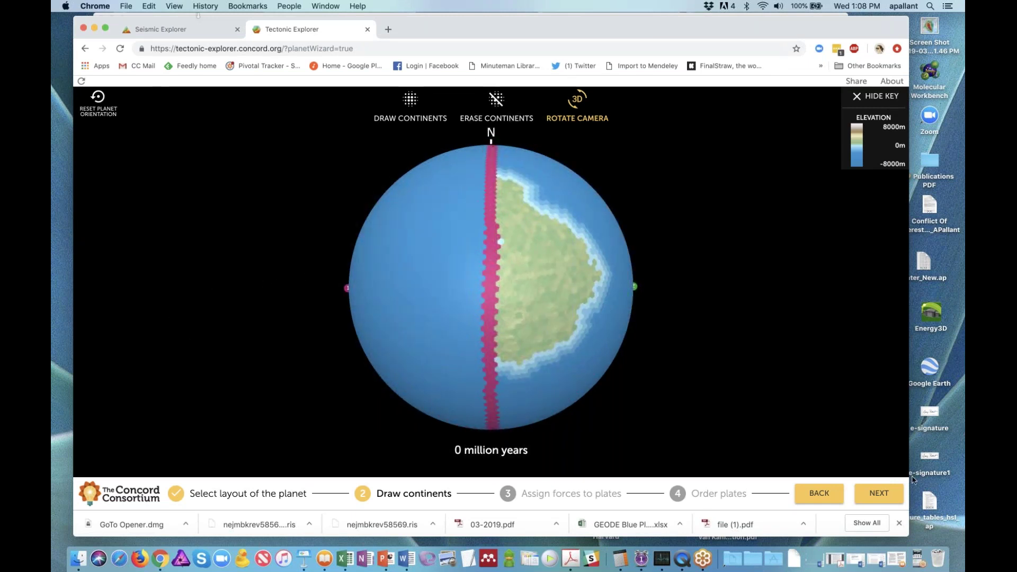
Assign converging forces to the plates, pointing east on the ocean plate and west on the continent.
{"action": "left_click", "coordinate": [880, 494]}
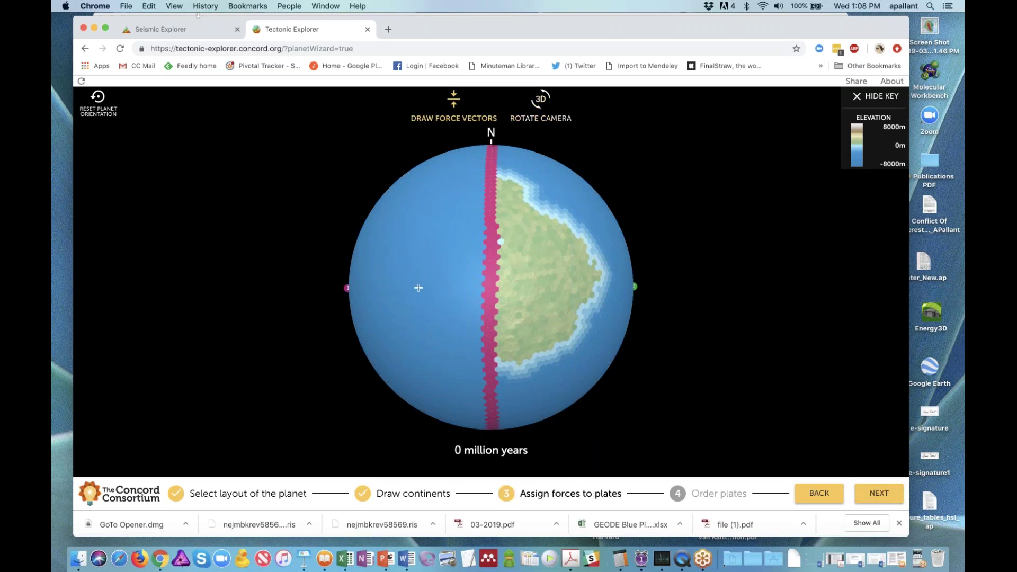
{"action": "left_click_drag", "start_coordinate": [420, 283], "coordinate": [457, 283]}
{"action": "left_click_drag", "start_coordinate": [587, 271], "coordinate": [519, 270]}
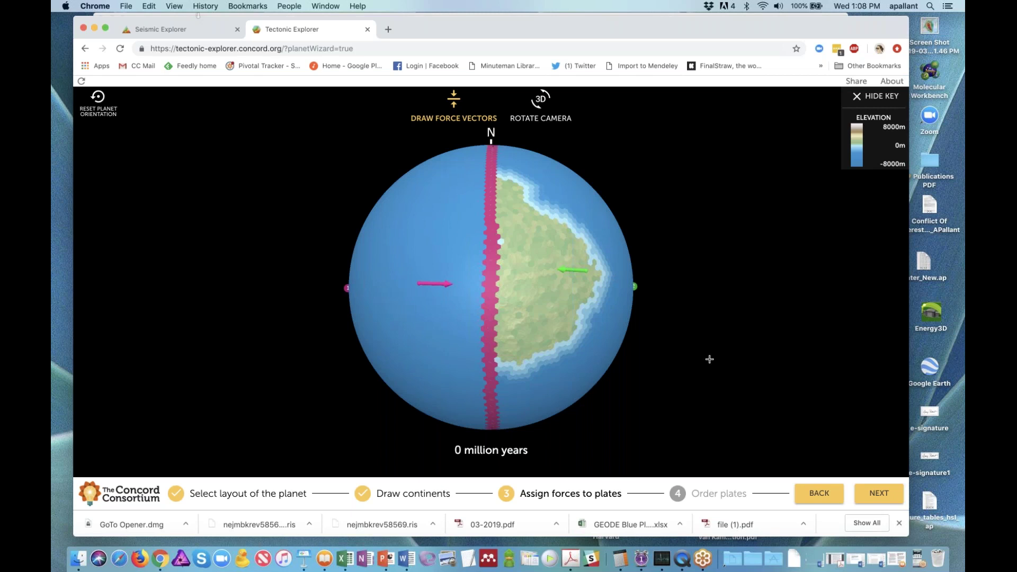
Order the plate densities with Plate 2 as low and Plate 1 as high, and finish the planet setup.
{"action": "left_click", "coordinate": [879, 494]}
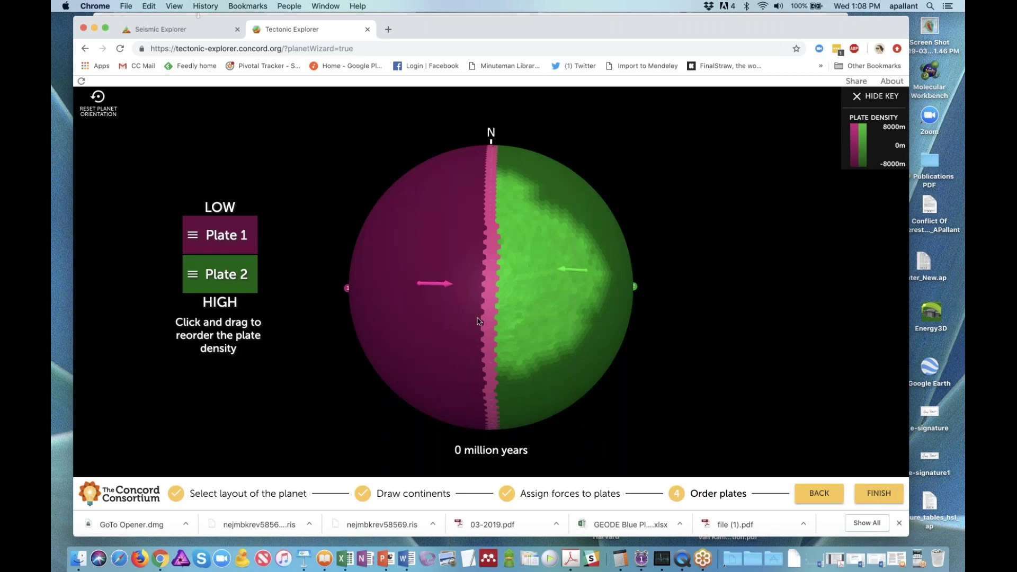
{"action": "left_click_drag", "start_coordinate": [242, 223], "coordinate": [236, 281]}
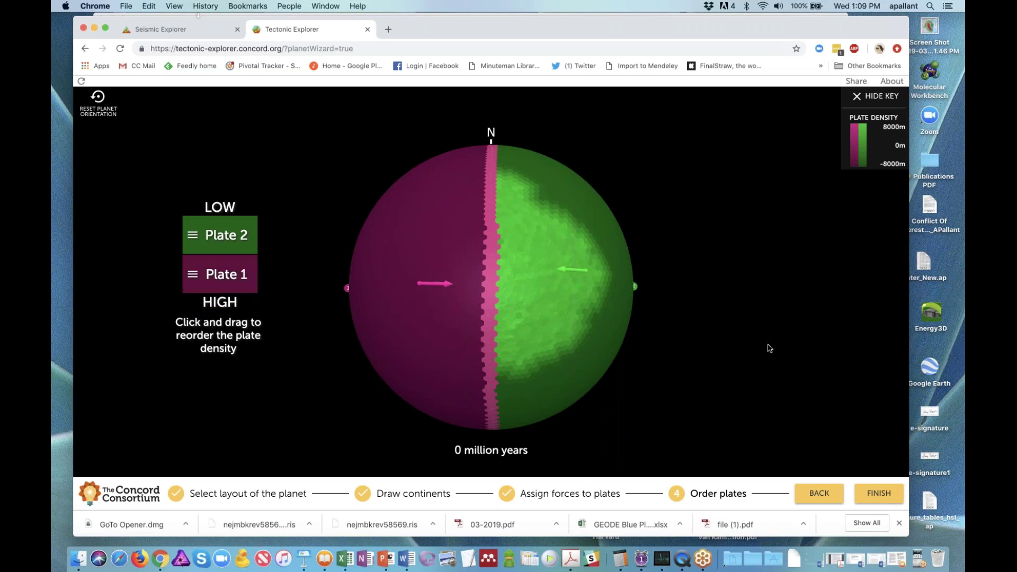
{"action": "left_click", "coordinate": [875, 491]}
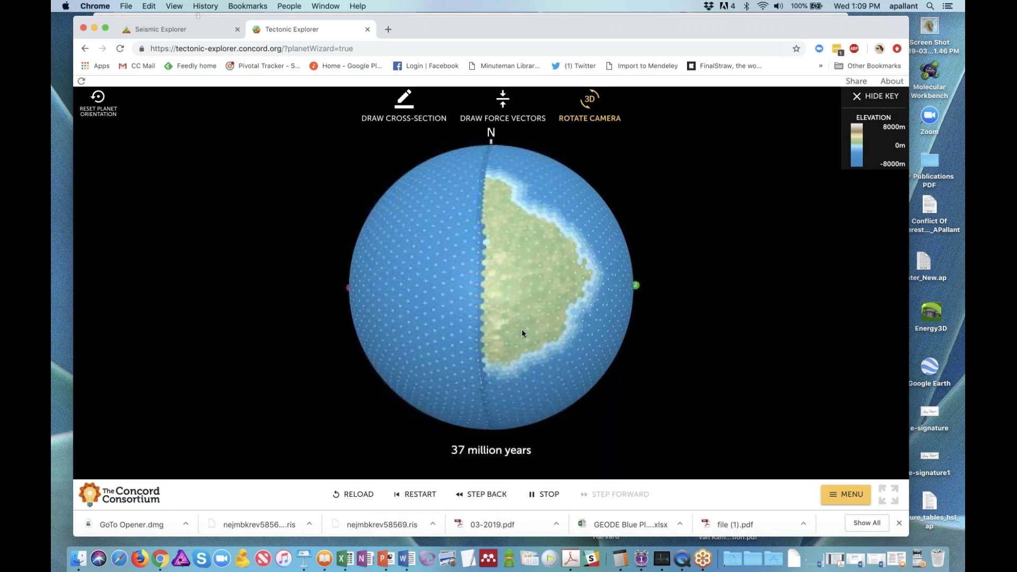
Stop the simulation at 54 million years and draw a cross-section from the ocean across the boundary into the continent.
{"action": "left_click", "coordinate": [546, 495]}
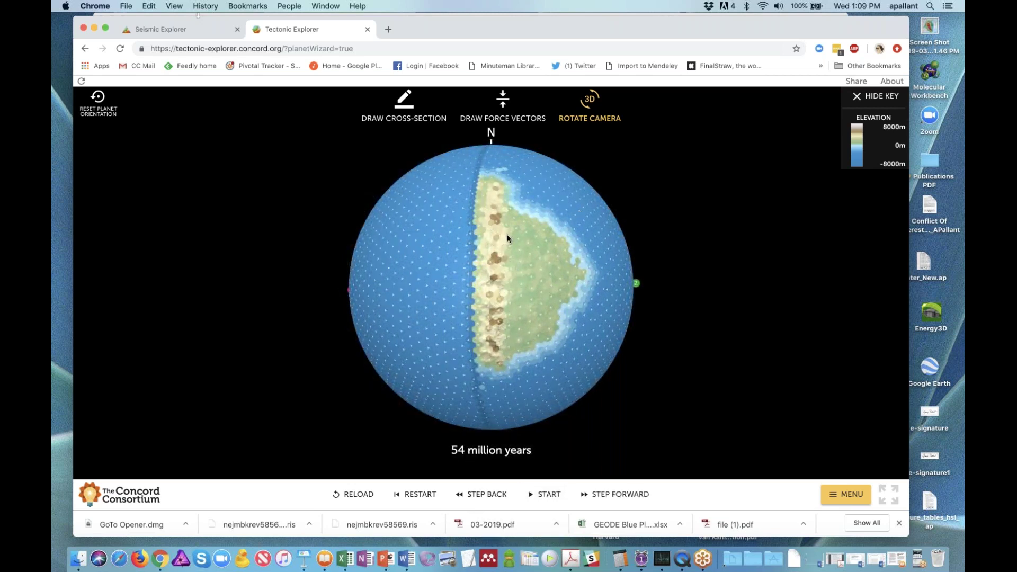
{"action": "left_click", "coordinate": [403, 104]}
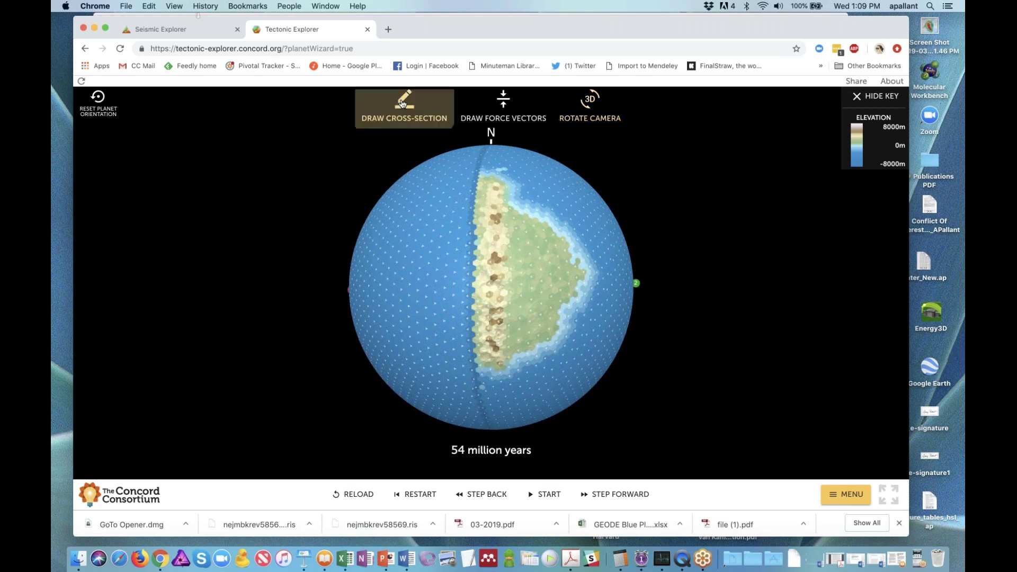
{"action": "left_click_drag", "start_coordinate": [432, 261], "coordinate": [517, 270]}
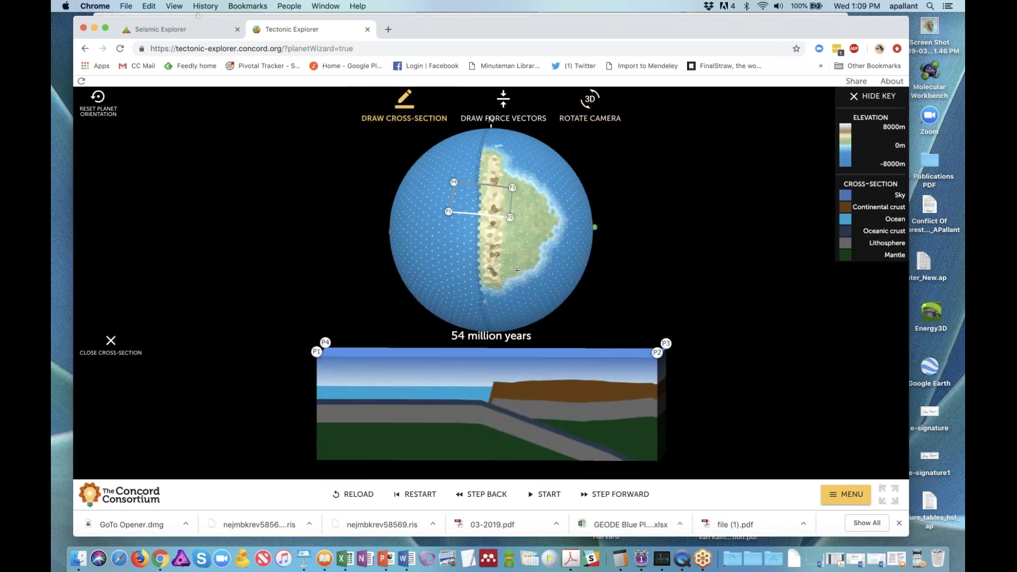
Take the model back to 0 million years and rerun it with the cross-section open, pausing at 53 and 87 million years.
{"action": "left_click", "coordinate": [483, 496]}
{"action": "left_click", "coordinate": [484, 496]}
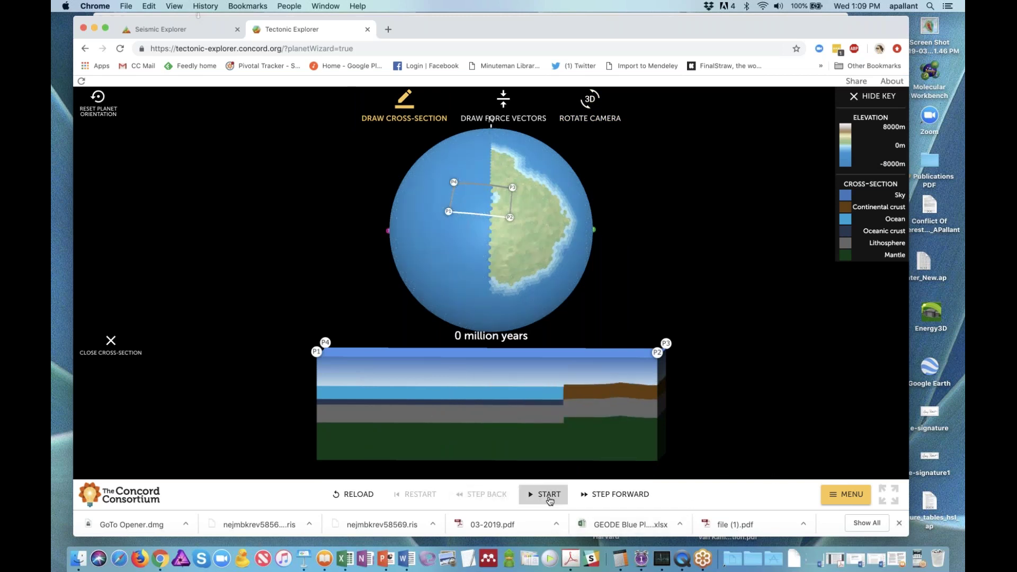
{"action": "left_click", "coordinate": [549, 497]}
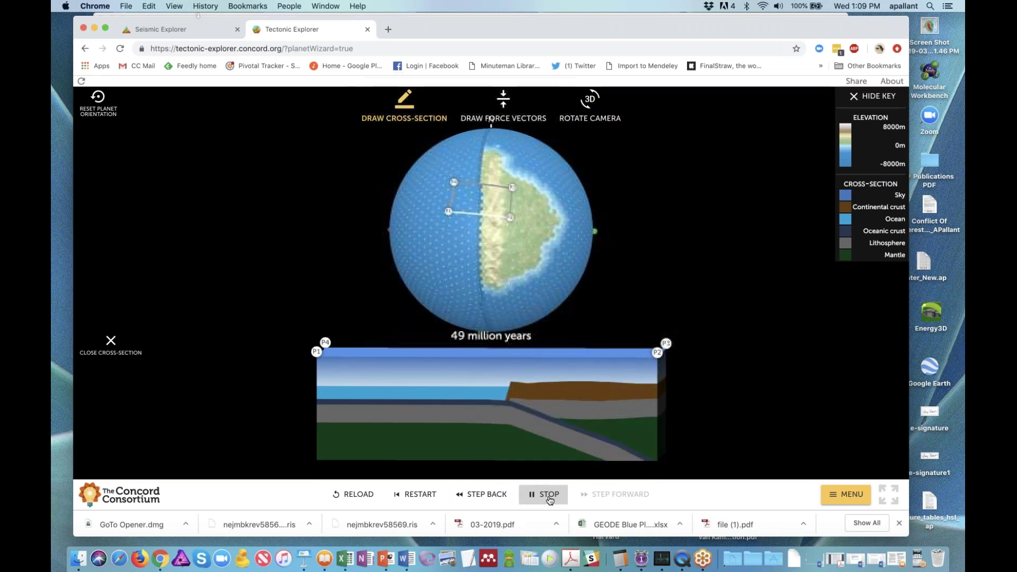
{"action": "left_click", "coordinate": [549, 500]}
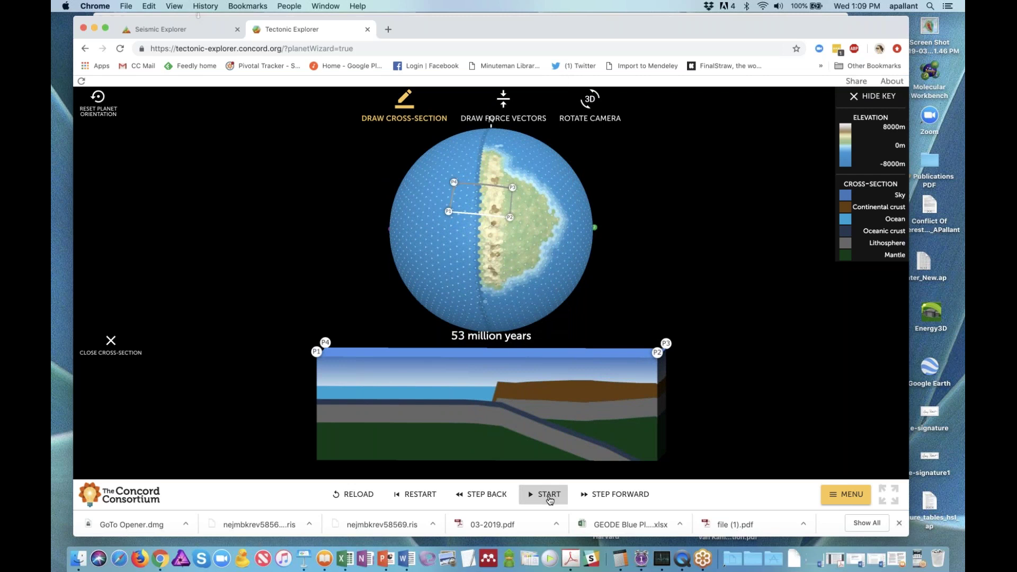
{"action": "left_click", "coordinate": [550, 499]}
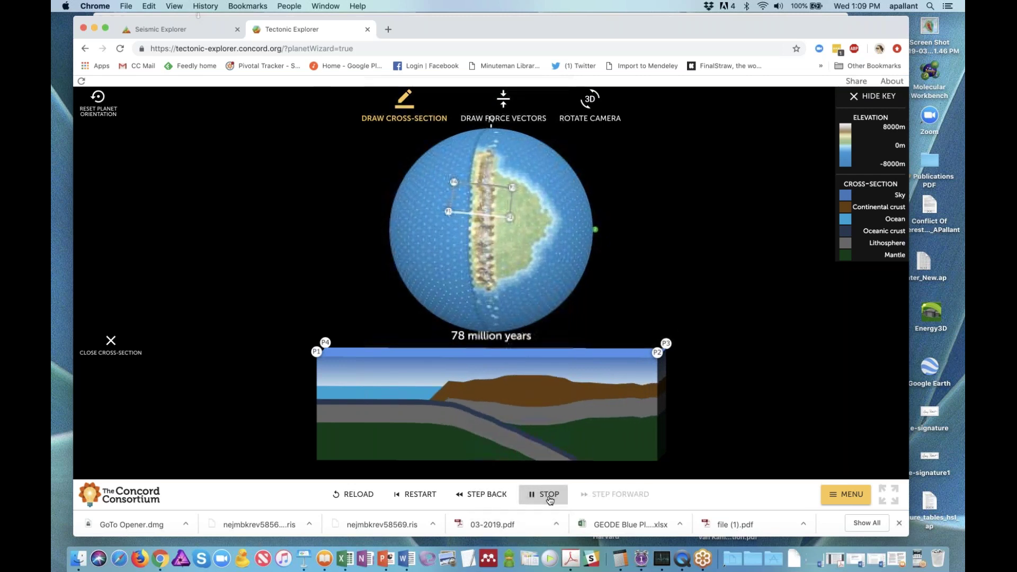
{"action": "left_click", "coordinate": [549, 499]}
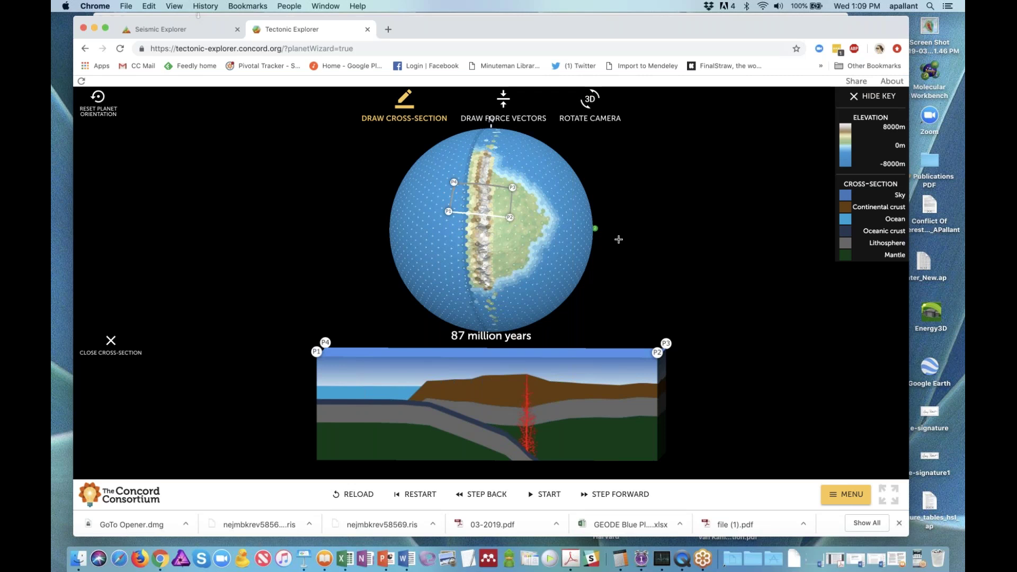
Turn the planet to the ocean ridge on its opposite side and take the model back to 0 million years.
{"action": "left_click_drag", "start_coordinate": [634, 236], "coordinate": [414, 238]}
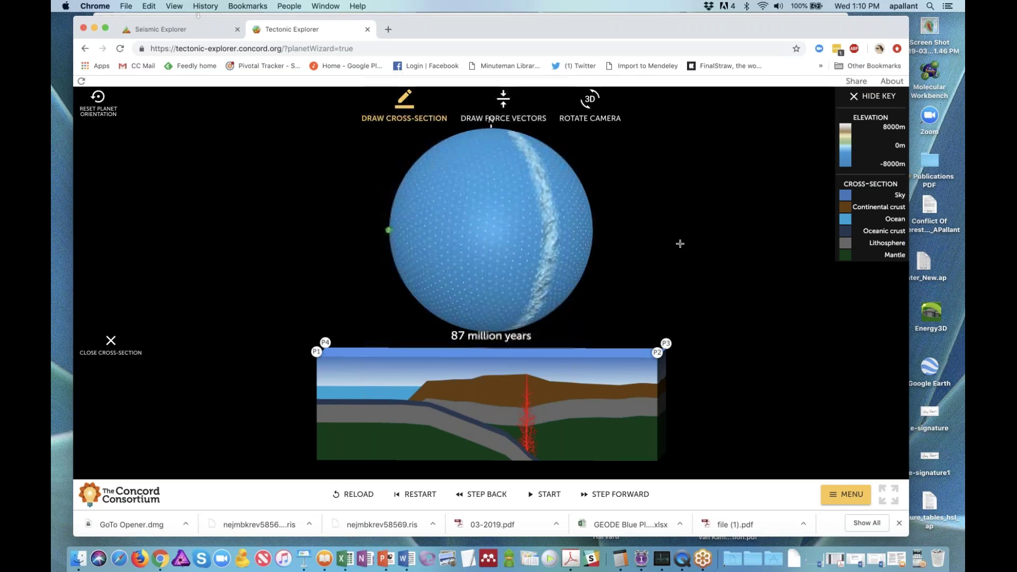
{"action": "left_click_drag", "start_coordinate": [679, 244], "coordinate": [641, 241]}
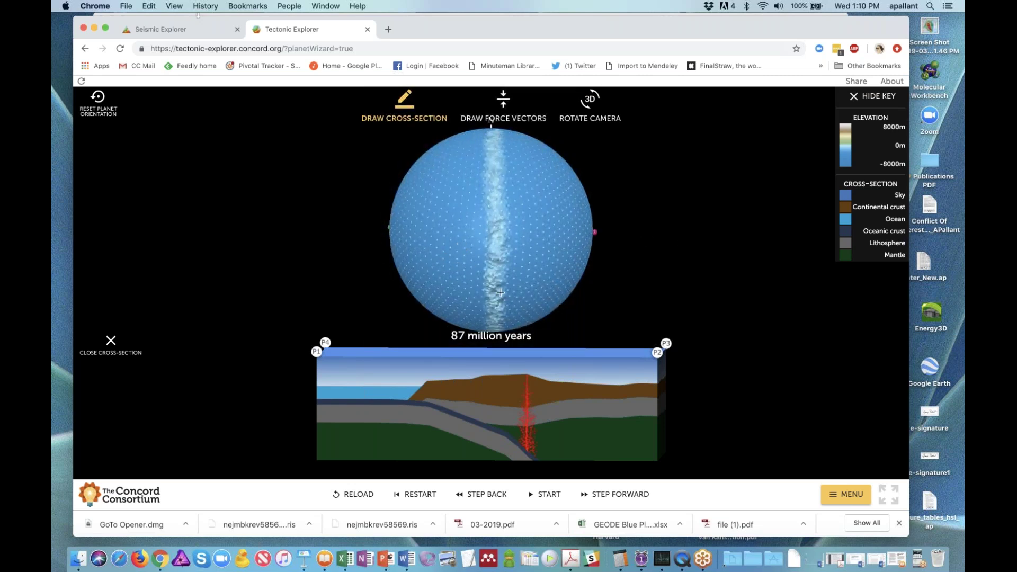
{"action": "left_click", "coordinate": [483, 494]}
{"action": "triple_click", "coordinate": [482, 493]}
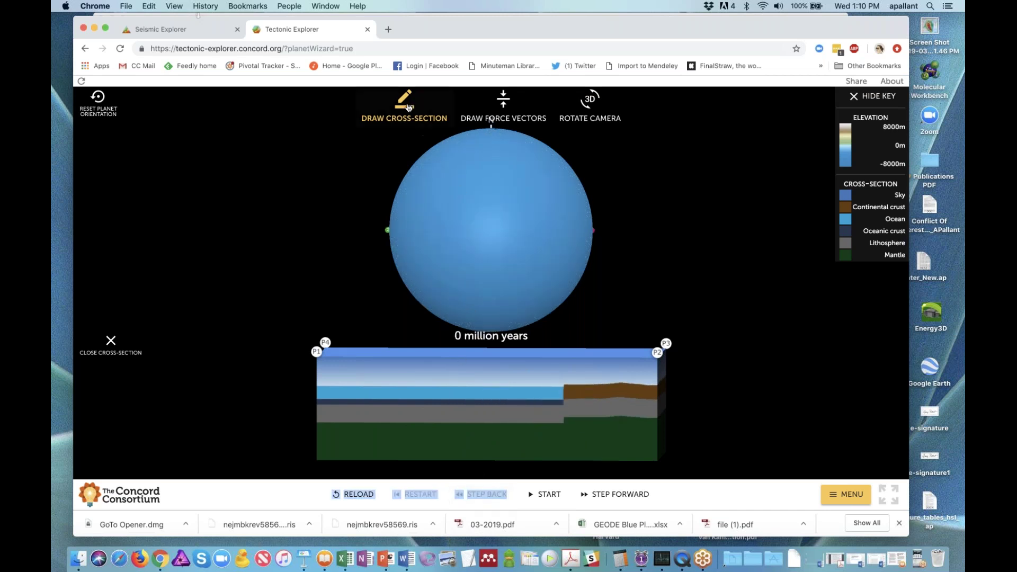
Draw a cross-section across the ocean ridge's location and run the simulation, stopping it at 81 million years.
{"action": "mouse_move", "coordinate": [479, 214]}
{"action": "left_mouse_down"}
{"action": "mouse_move", "coordinate": [552, 214]}
{"action": "mouse_move", "coordinate": [539, 225]}
{"action": "left_mouse_up"}
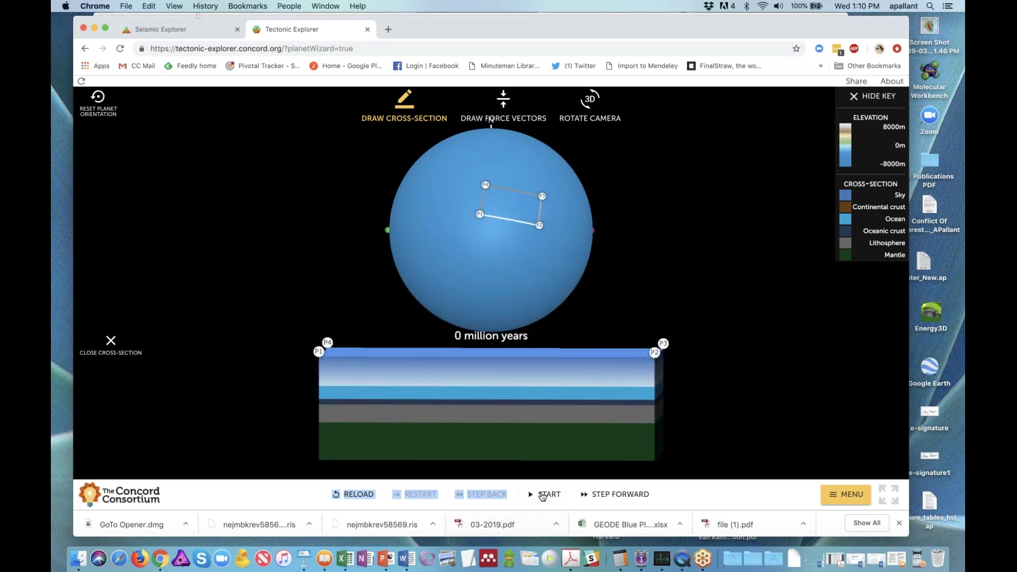
{"action": "left_click", "coordinate": [543, 495]}
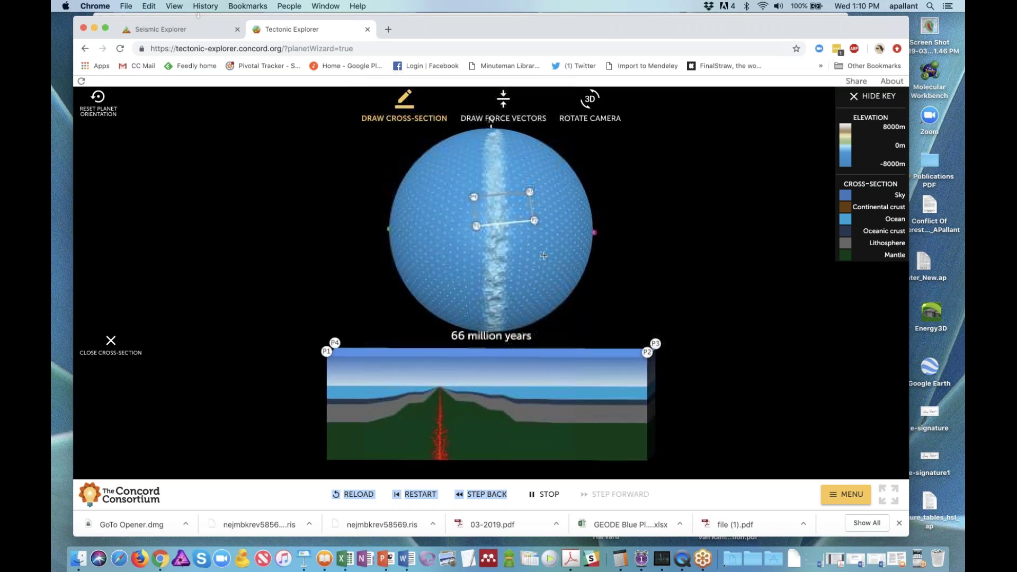
{"action": "left_click", "coordinate": [547, 493]}
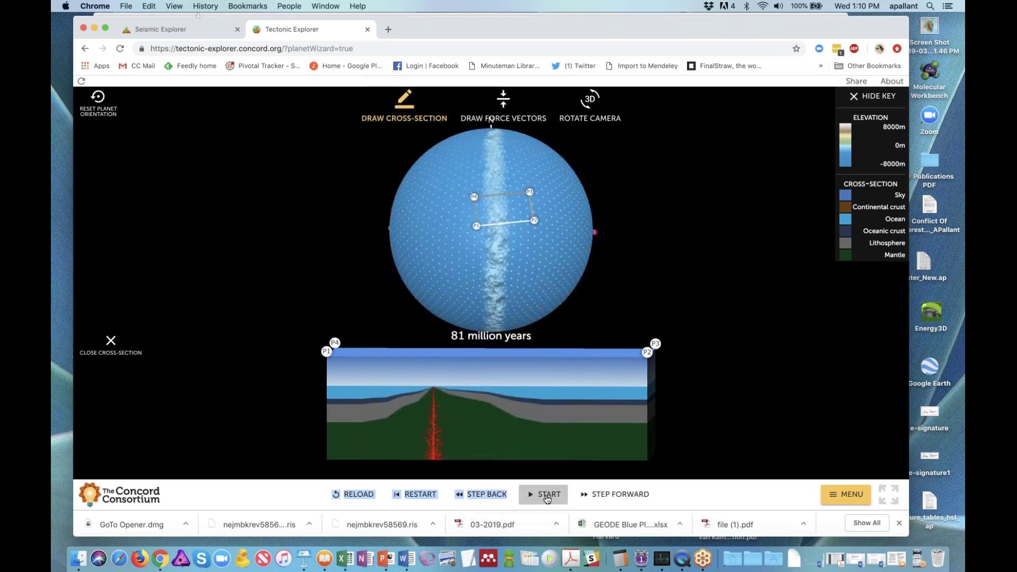
Draw cross-sections on the continent's side of the planet, first across its southern tip and finally from the ocean through the mountain range.
{"action": "left_click_drag", "start_coordinate": [649, 254], "coordinate": [392, 253]}
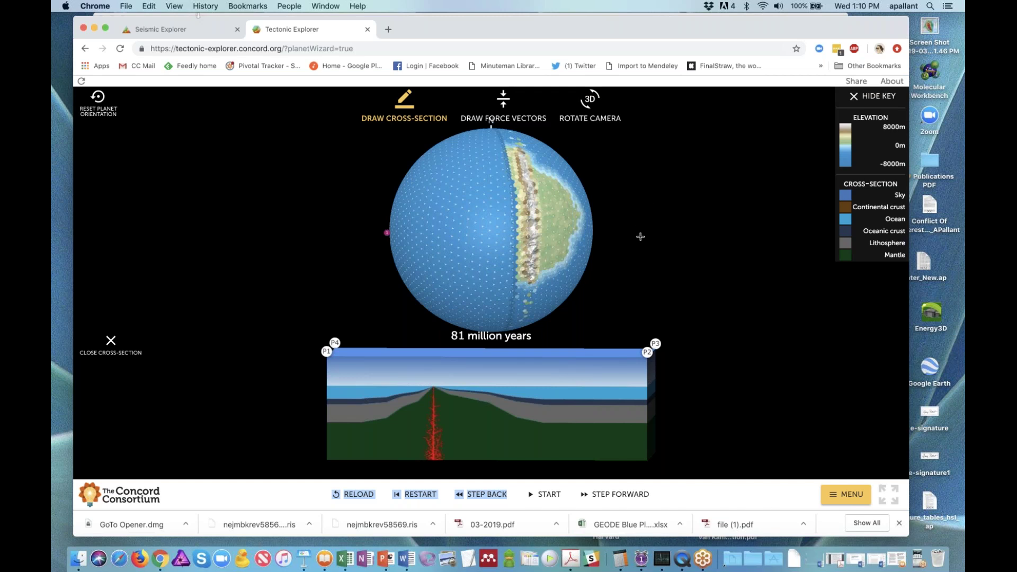
{"action": "left_click", "coordinate": [571, 191]}
{"action": "left_click_drag", "start_coordinate": [571, 192], "coordinate": [570, 186]}
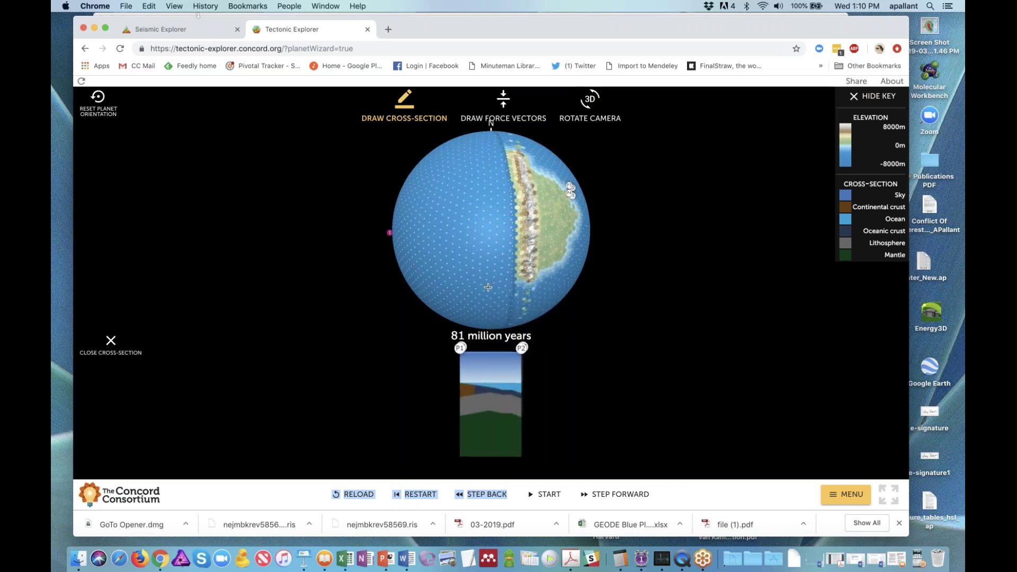
{"action": "left_click_drag", "start_coordinate": [485, 298], "coordinate": [544, 298]}
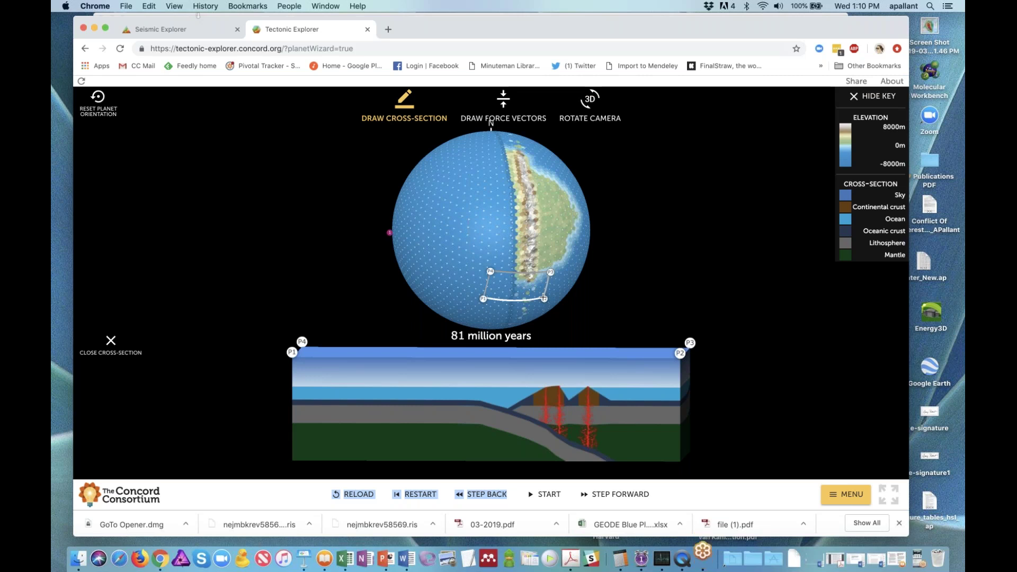
{"action": "left_click_drag", "start_coordinate": [495, 219], "coordinate": [550, 212]}
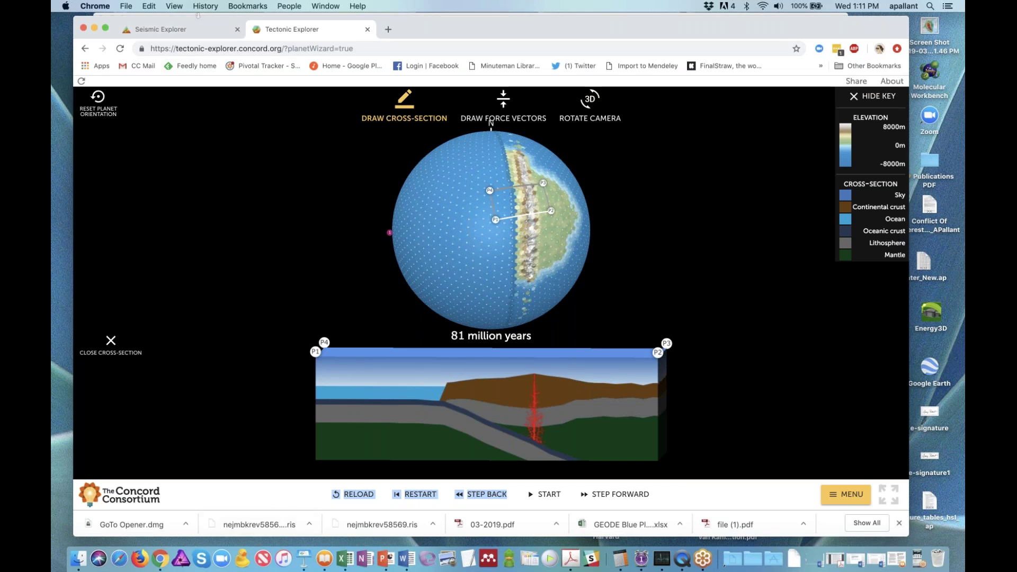
{"action": "left_click_drag", "start_coordinate": [655, 35], "coordinate": [646, 180]}
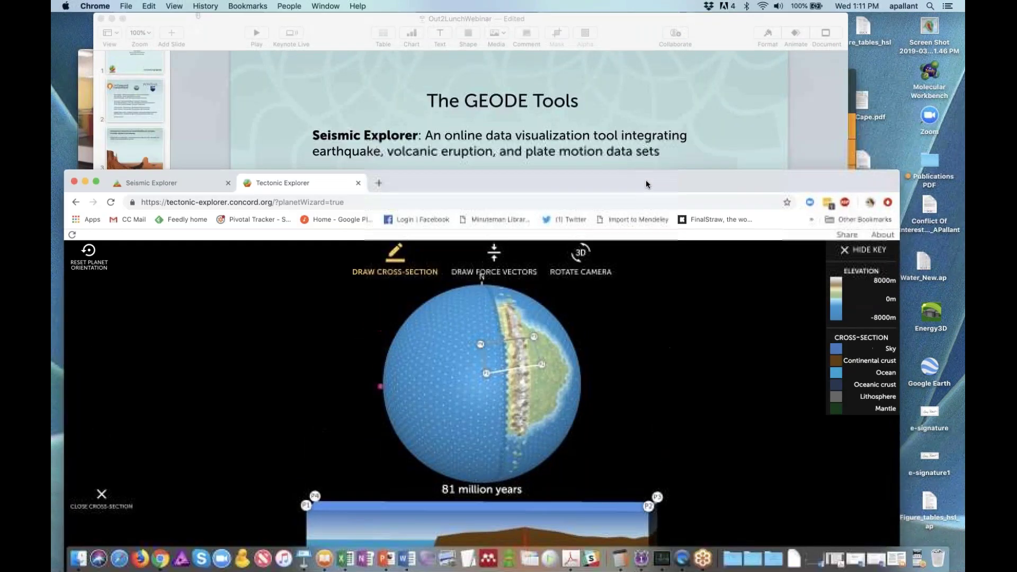
{"action": "left_click", "coordinate": [650, 91]}
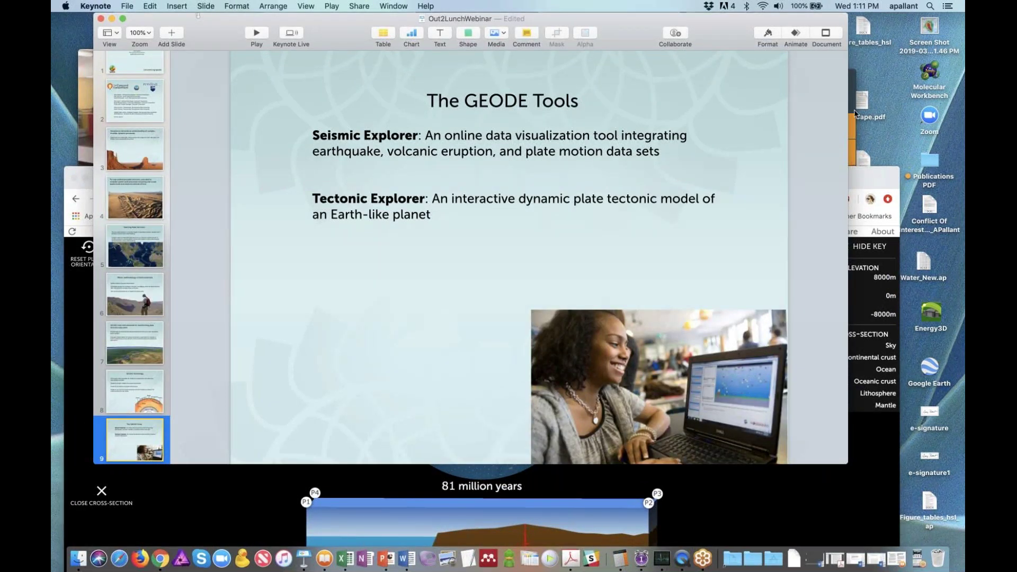
{"action": "left_click", "coordinate": [856, 180]}
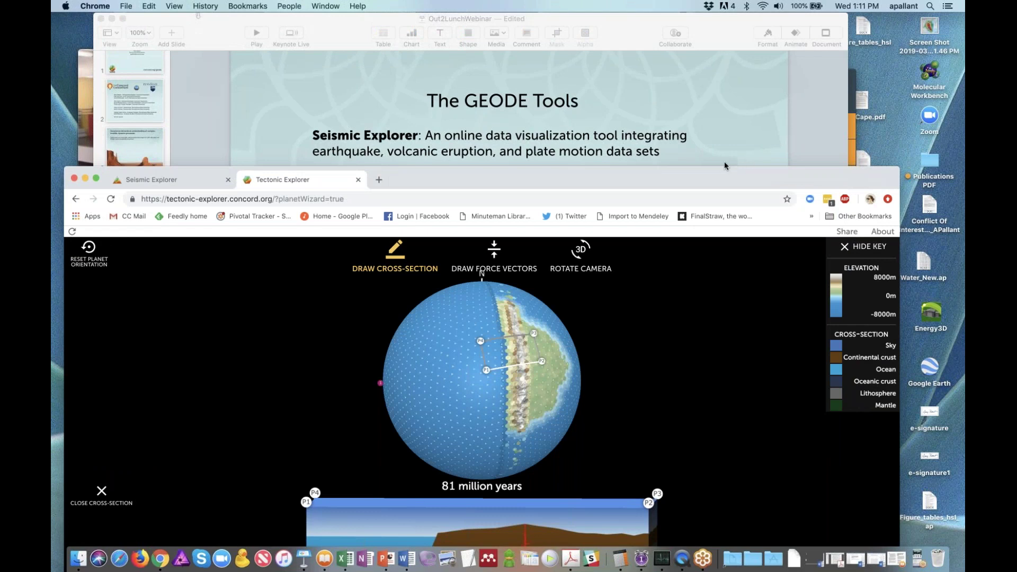
{"action": "left_click_drag", "start_coordinate": [716, 175], "coordinate": [727, 52]}
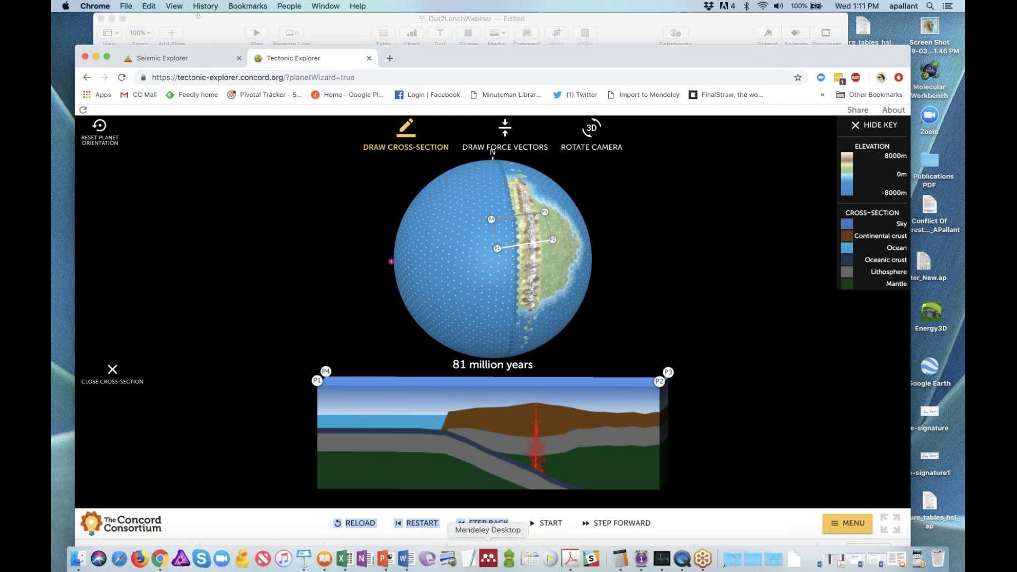
Bring the Out2LunchWebinar presentation in Keynote in front of the browser, and switch to GoToMeeting.
{"action": "left_click", "coordinate": [704, 564]}
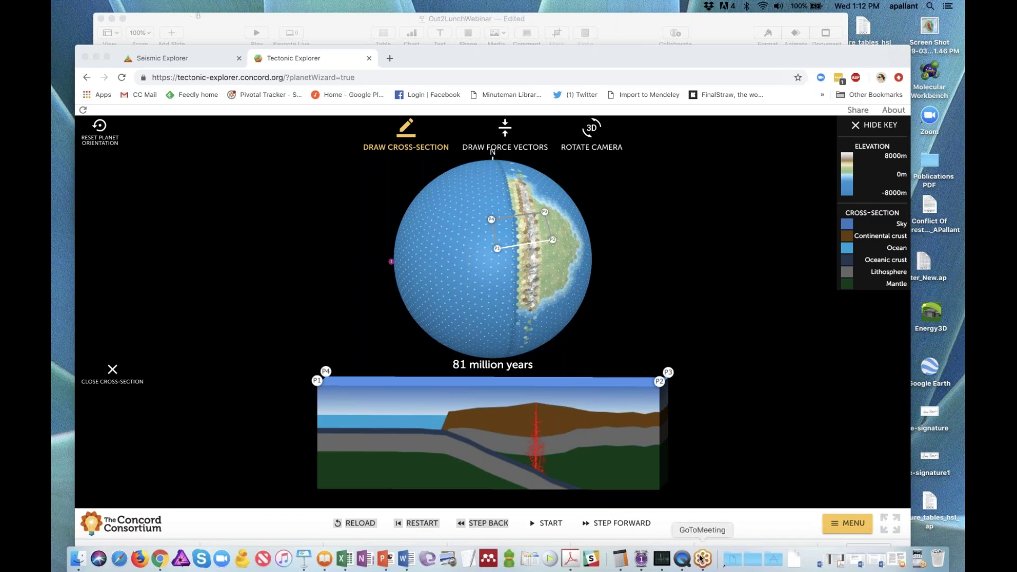
{"action": "left_click", "coordinate": [487, 17]}
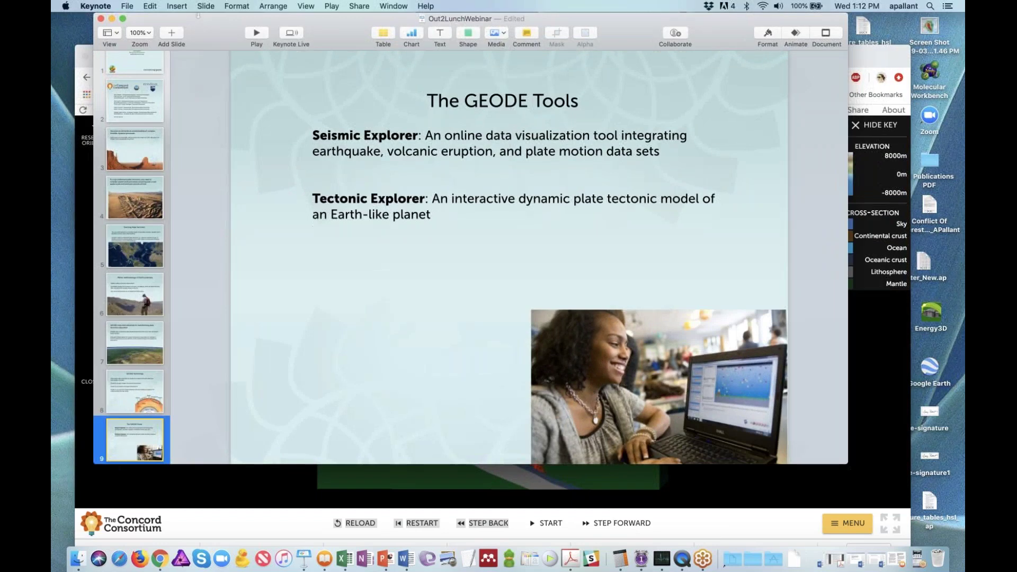
{"action": "left_click", "coordinate": [702, 558]}
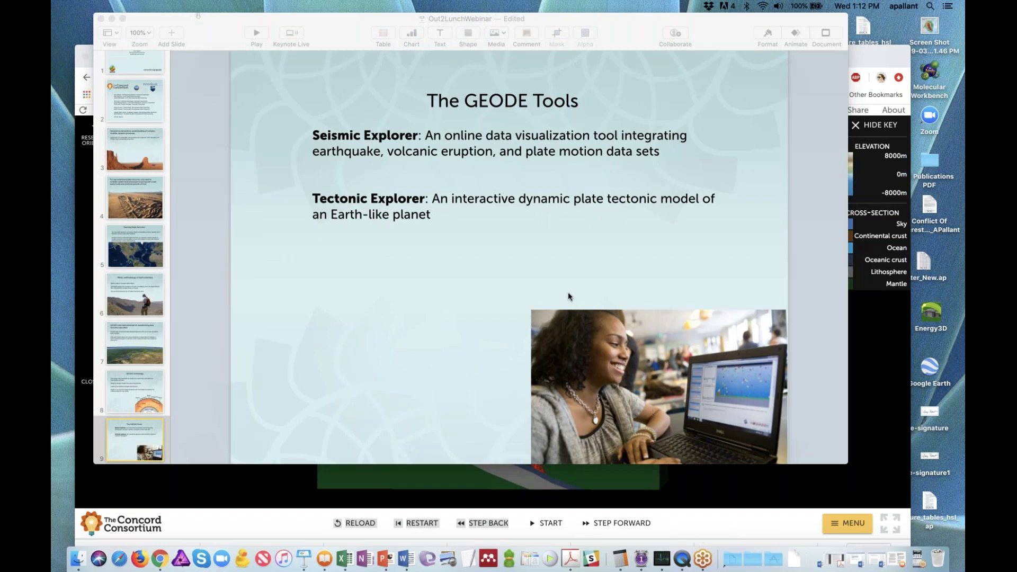